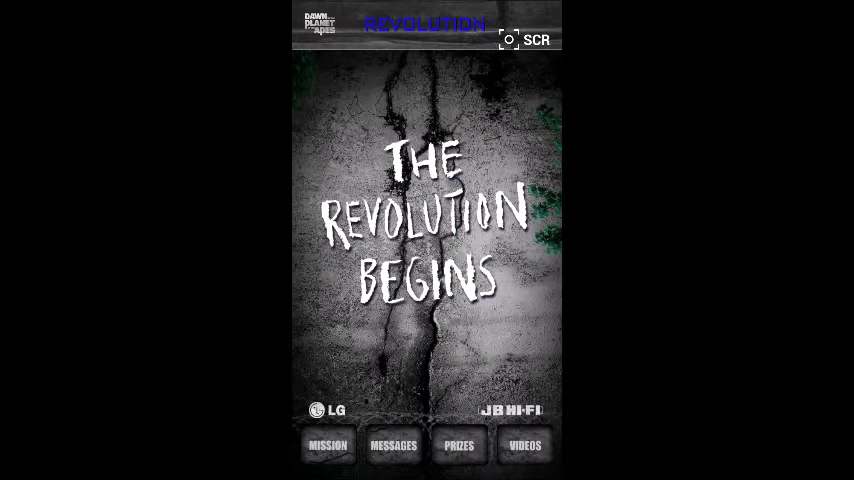
Bring up mission I's instructions to unlock the message 'Knowledge Is Power'
left_click(328, 445)
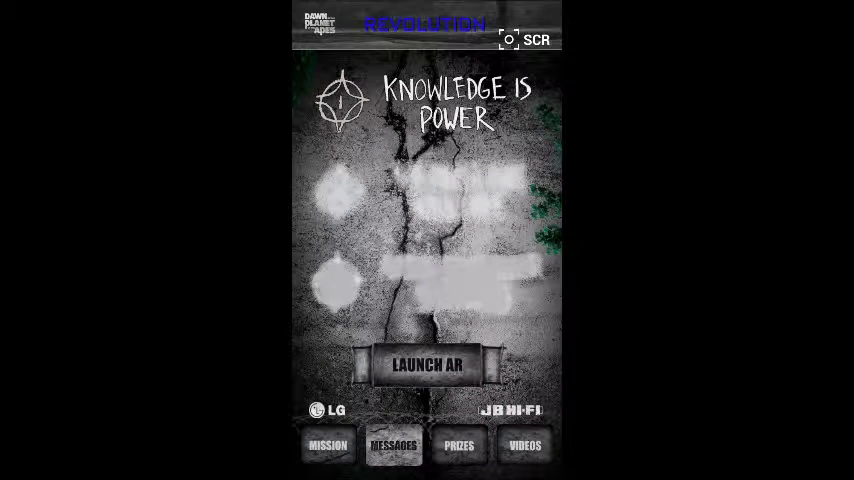
Check which secret videos the first mission has unlocked
left_click(525, 445)
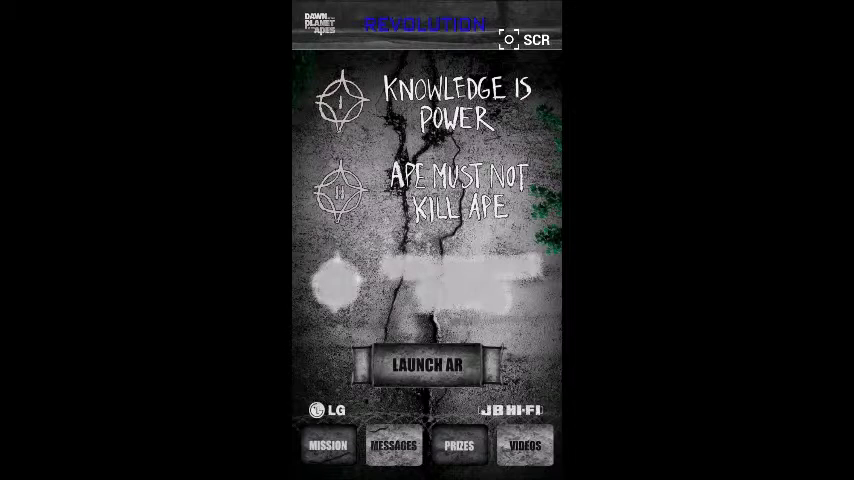
Check the secret videos page: two videos unlocked, the third still locked
left_click(525, 445)
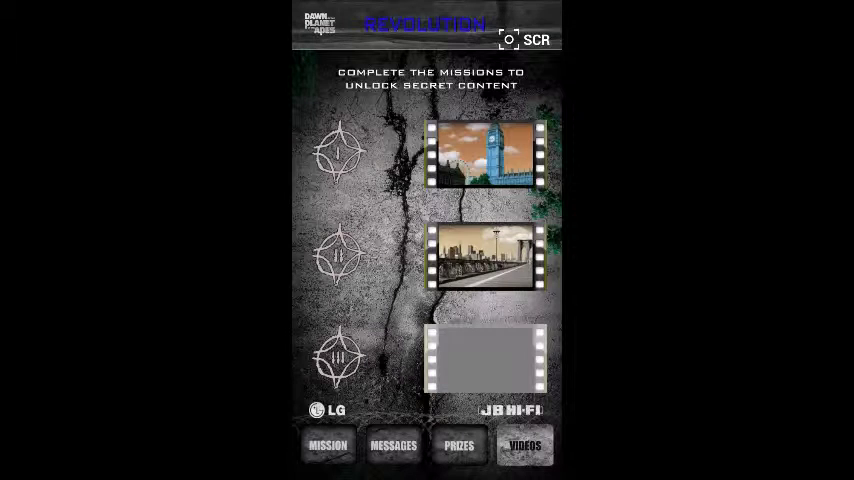